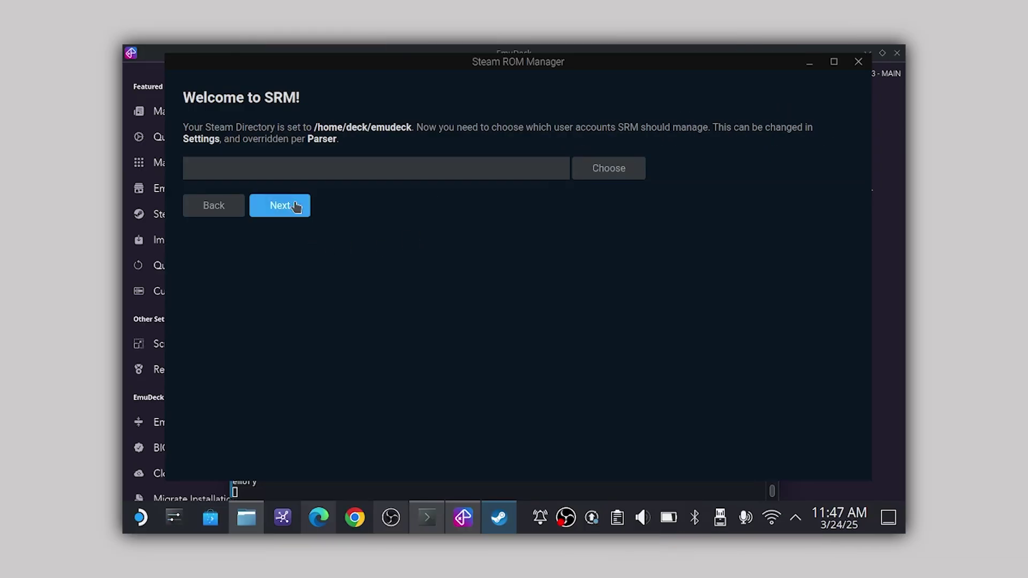
Step: Dismiss the 'Welcome to SRM!' screen to reach the parser list
click(280, 206)
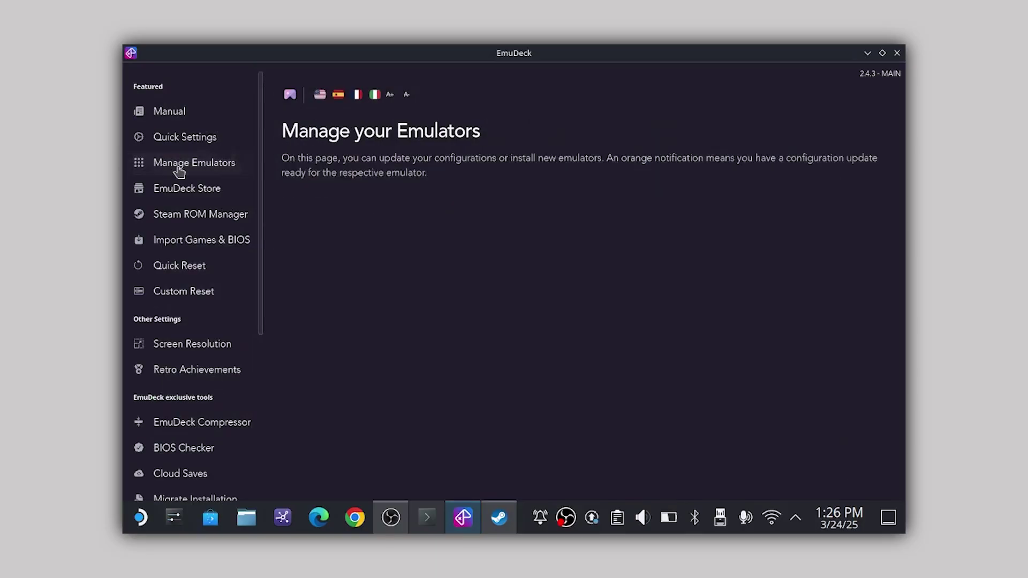
Step: Reset Steam ROM Manager's configuration from its Tools & Frontends tile under Manage Emulators
click(185, 166)
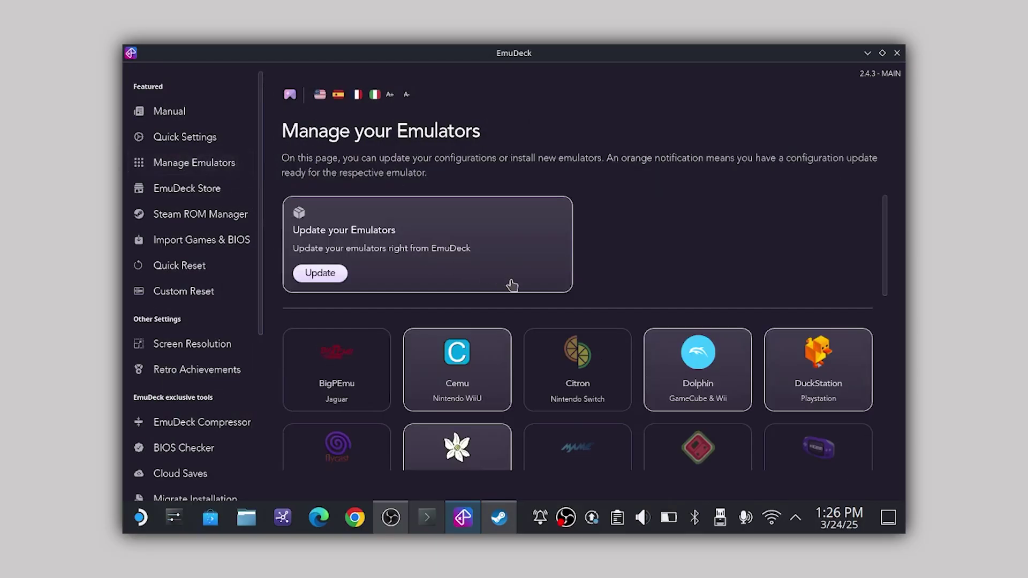
drag(886, 241, 863, 388)
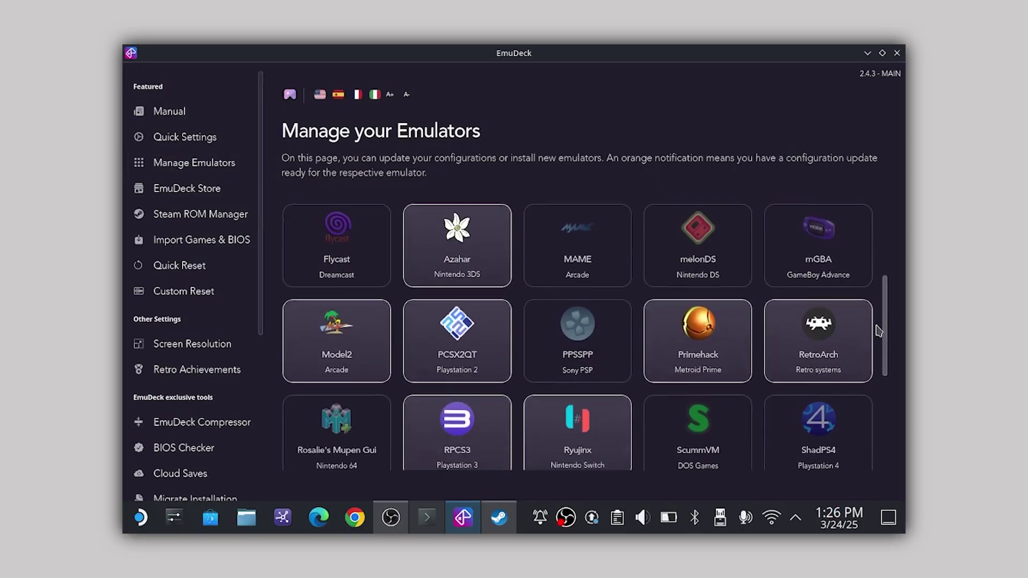
scroll(863, 387, down, 1)
scroll(861, 417, down, 2)
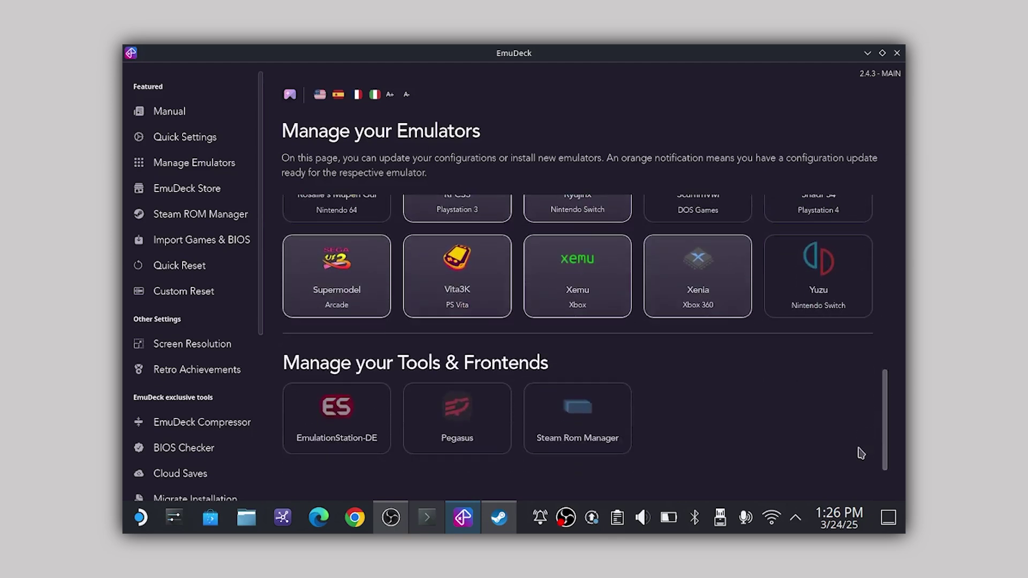
click(544, 424)
click(796, 193)
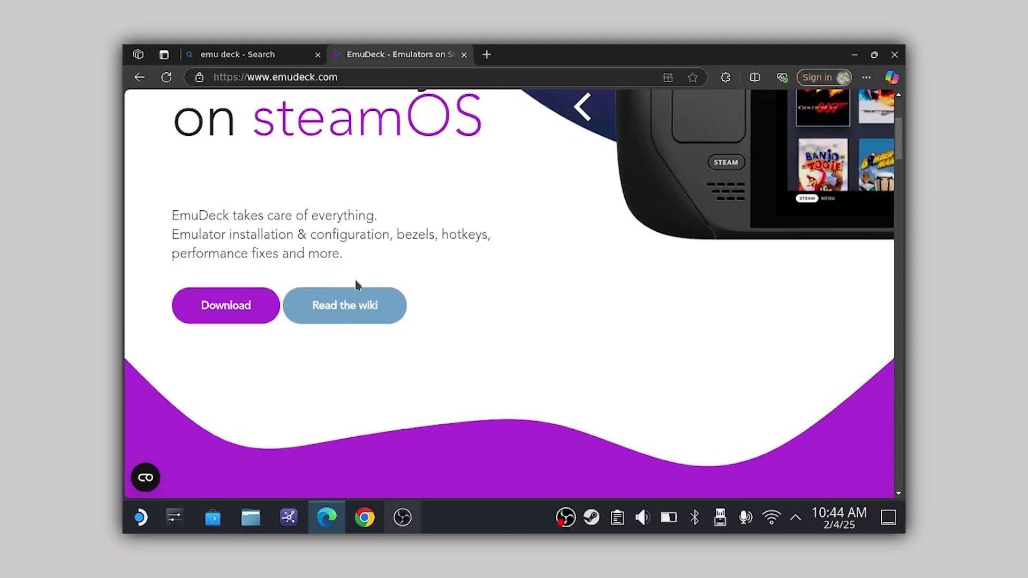
Step: Jump to the Download section of emudeck.com in Edge
click(239, 312)
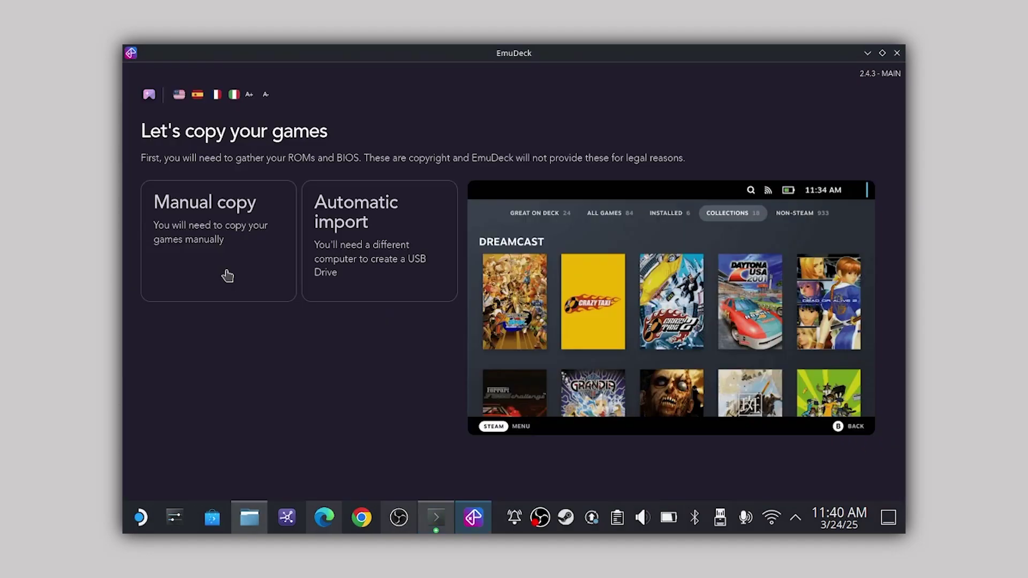
Step: Choose Manual copy for games and view where they should be copied
click(223, 273)
click(214, 206)
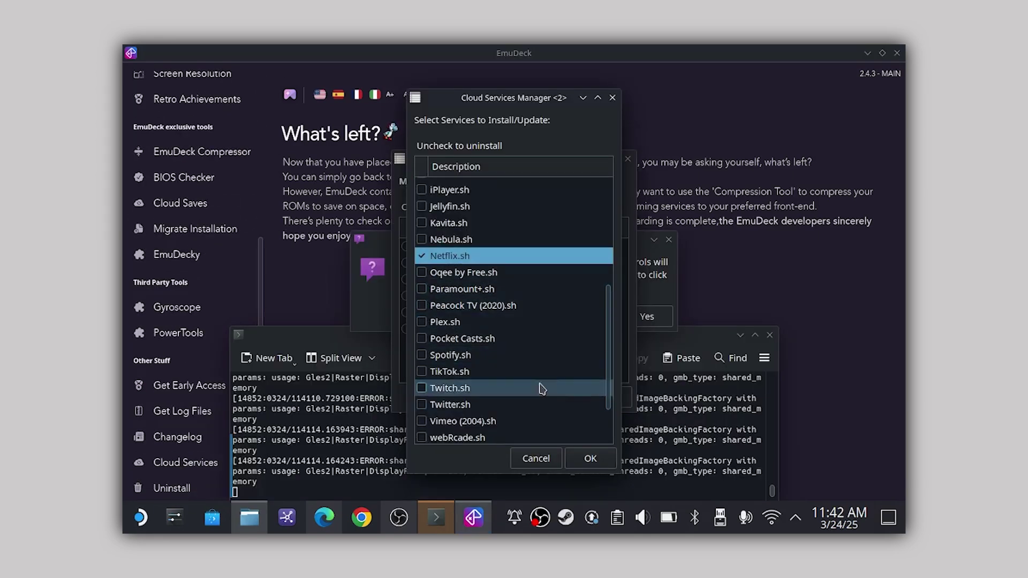
Step: Confirm Netflix, set Parser Type to Manual, and browse Settings, Exceptions and About
click(582, 461)
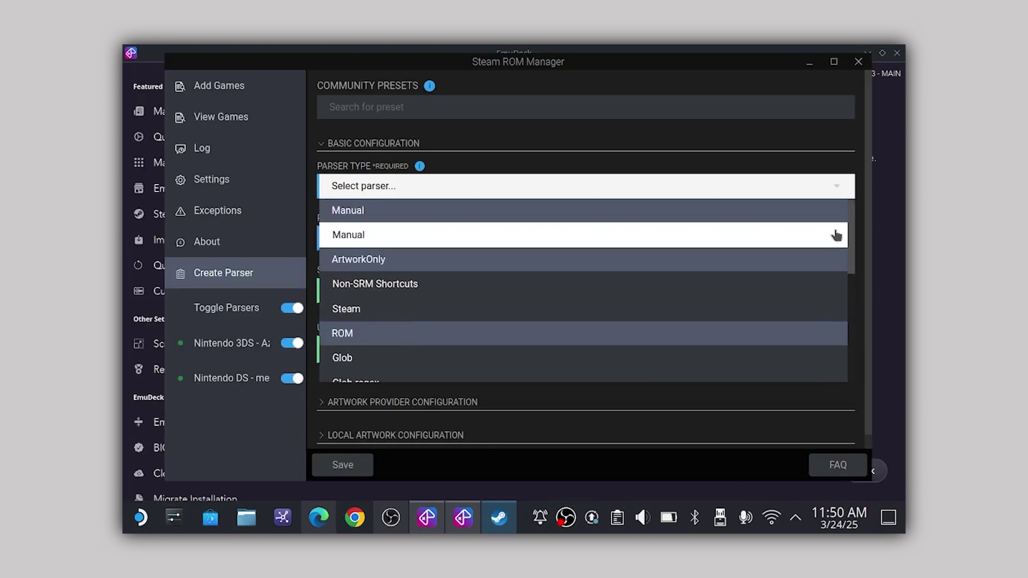
click(829, 235)
scroll(854, 386, down, 5)
click(211, 179)
click(211, 216)
click(211, 248)
Step: Enable all parsers, preview the games found, and go to Add Games
click(225, 307)
click(221, 117)
click(259, 86)
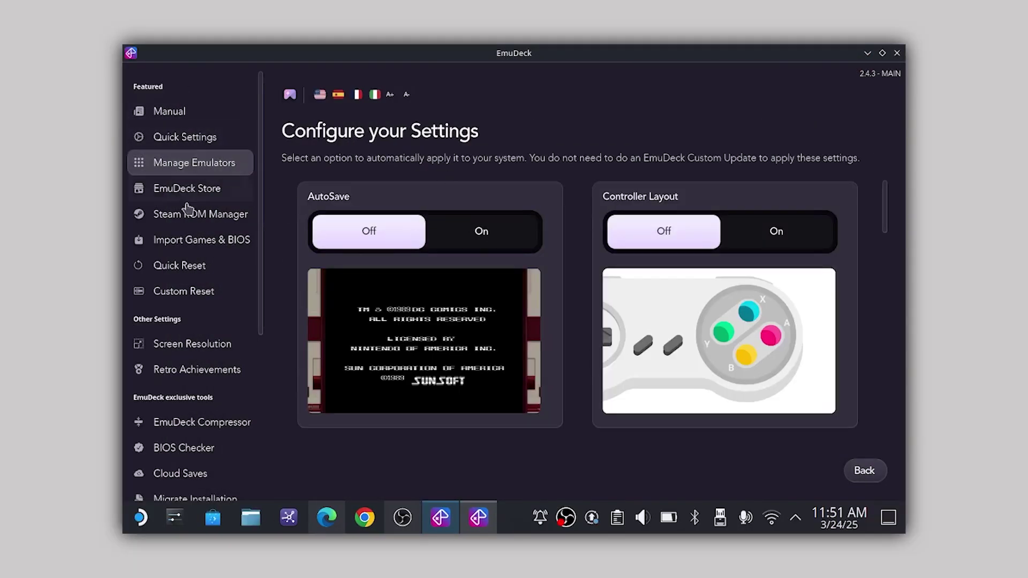
Step: Go to Import Games & BIOS, then open Dolphin on the Downloads folder
click(197, 239)
click(251, 520)
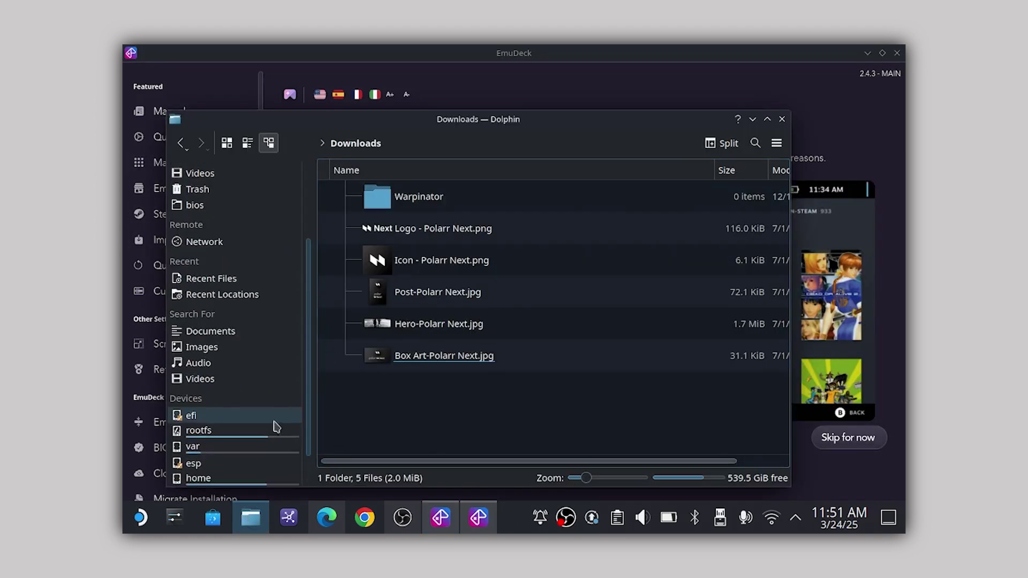